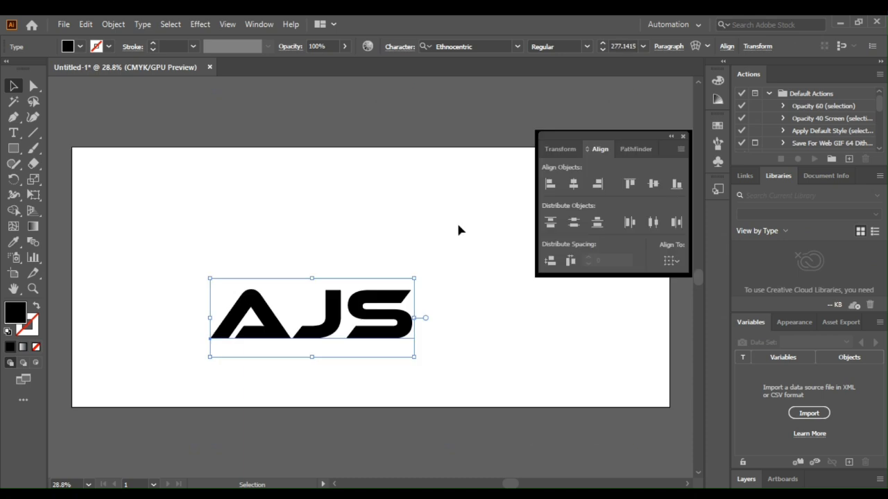
Center the AJS text horizontally and vertically on the artboard.
left_click(573, 184)
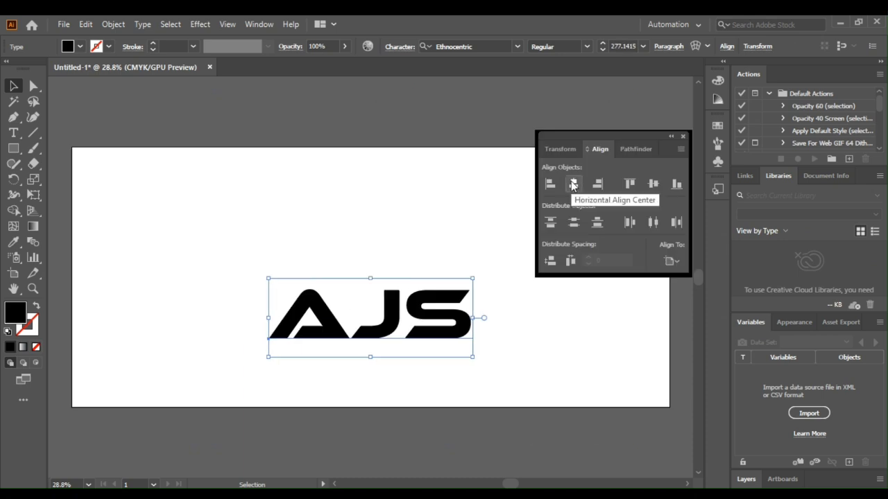
left_click(653, 185)
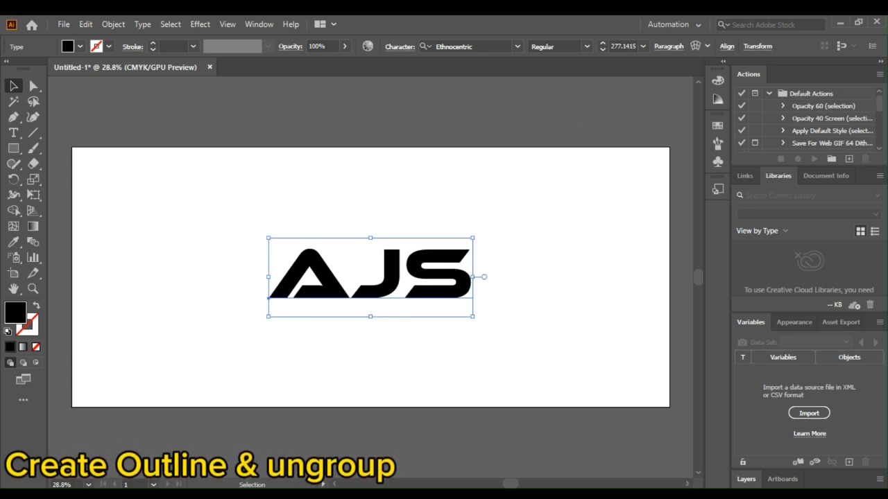
Convert the AJS text to outlines and ungroup it into separate letter shapes.
key("ctrl+shift+o")
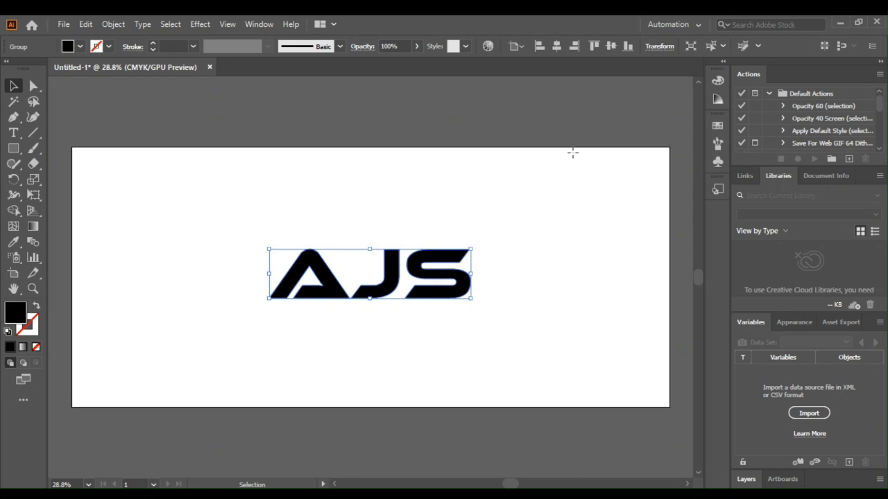
key("ctrl+shift+g")
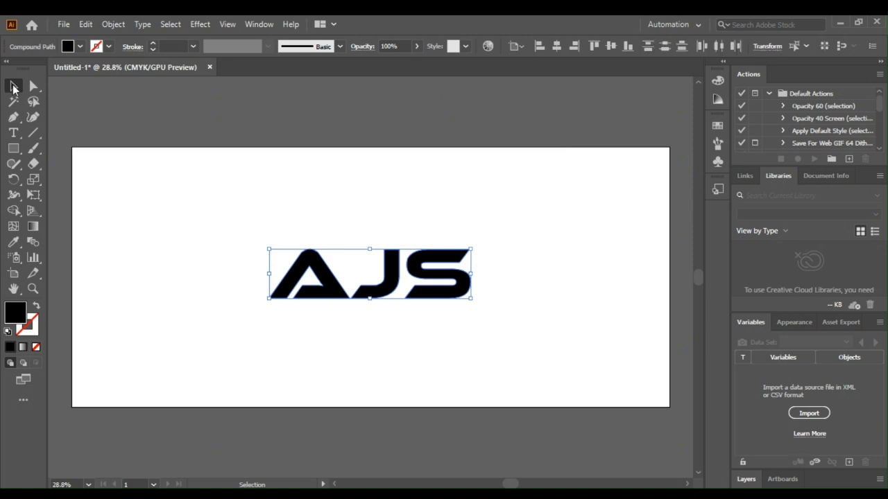
left_click(153, 132)
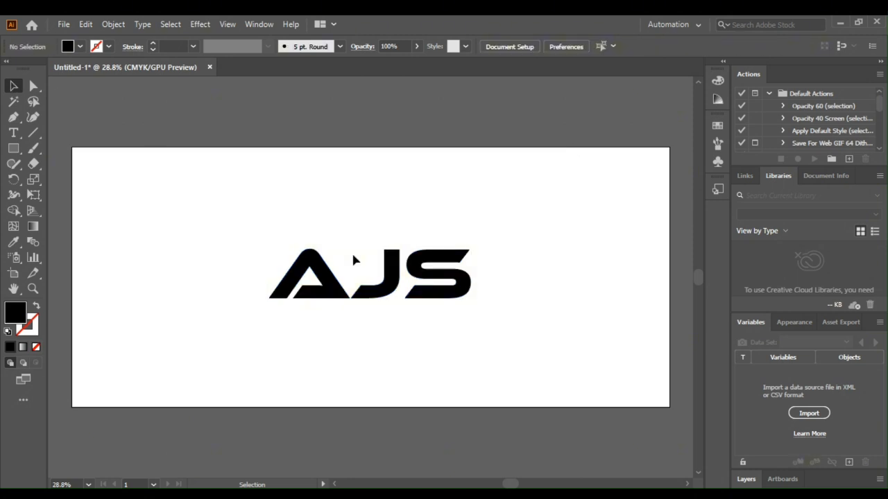
Nudge the letter J left in large increments until its foot overlaps the crossbar of the A.
left_click(393, 284)
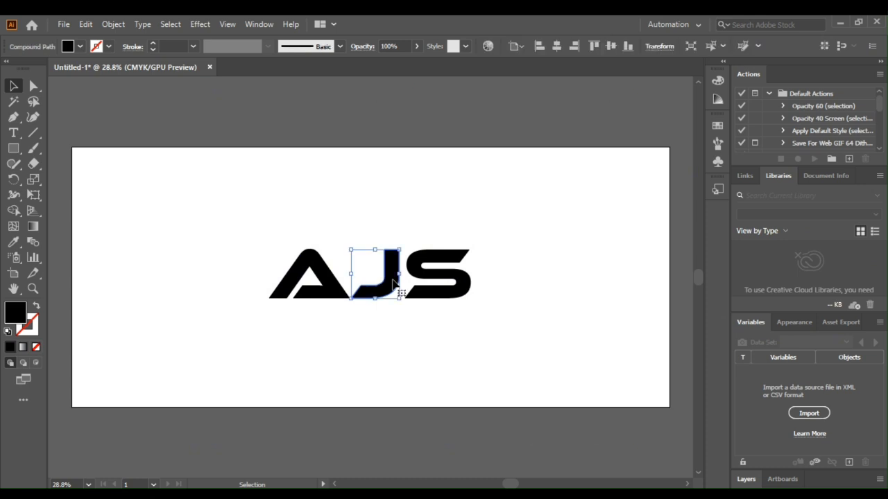
key("shift+Left")
key("shift+Left")
key("shift+Left")
key("shift+Left")
key("shift+Left")
key("shift+Left")
key("shift+Left")
key("shift+Left")
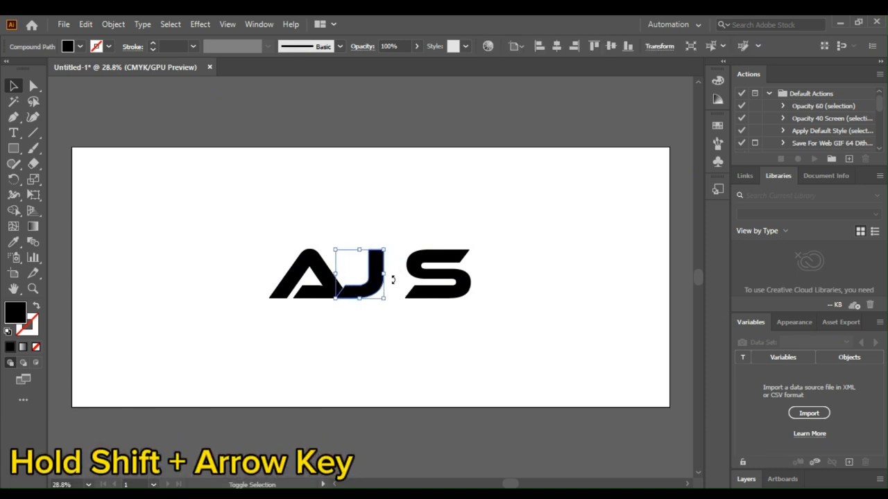
key("shift+Left")
key("shift+Left")
key("shift+Left")
key("shift+Left")
key("shift+Left")
key("shift+Left")
key("shift+Left")
key("shift+Left")
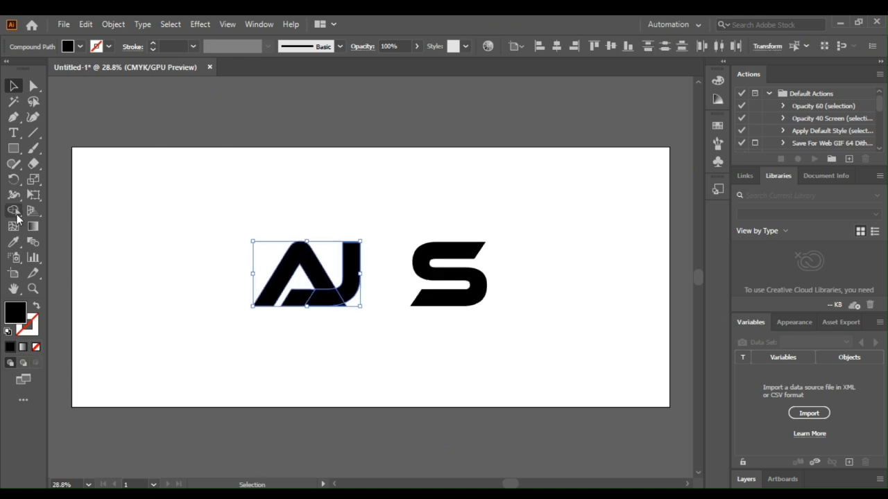
Merge the J with the overlapping crossbar of the A using Shape Builder, then unite the sections of the A's diagonal strokes.
left_click(13, 210)
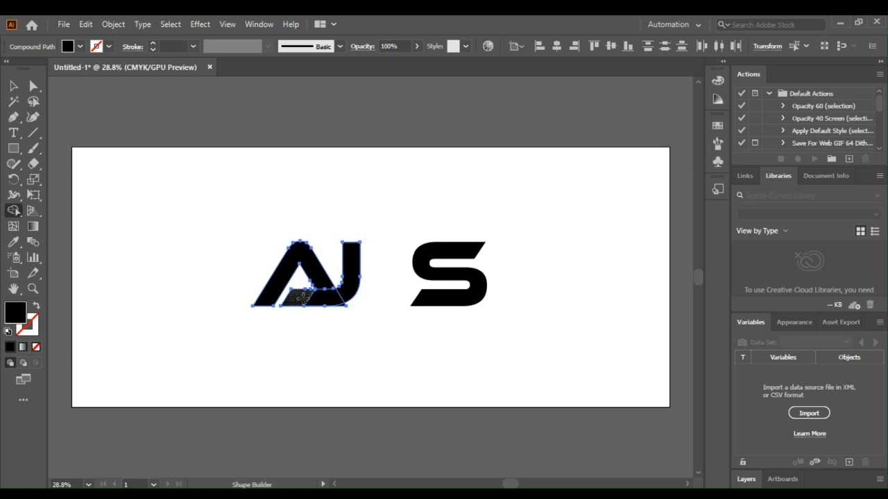
mouse_move(297, 299)
left_mouse_down()
mouse_move(332, 299)
mouse_move(350, 278)
left_mouse_up()
left_click_drag(284, 270, 275, 284)
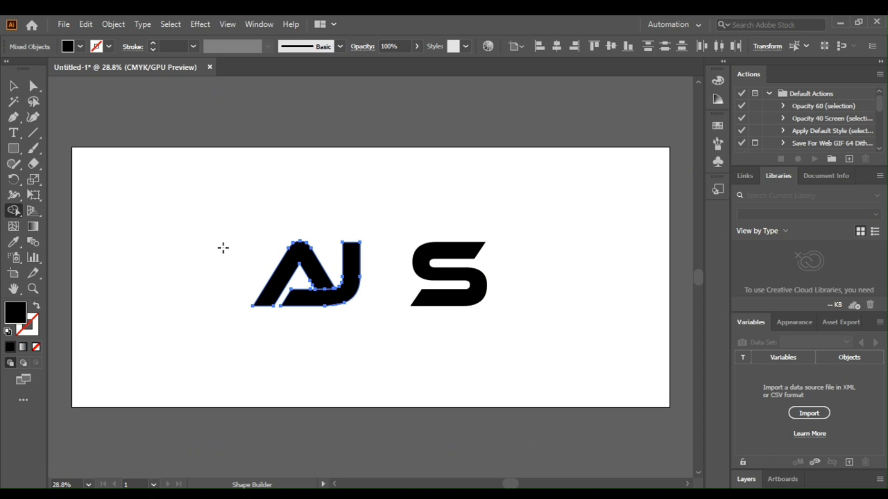
left_click(13, 86)
left_click(140, 188)
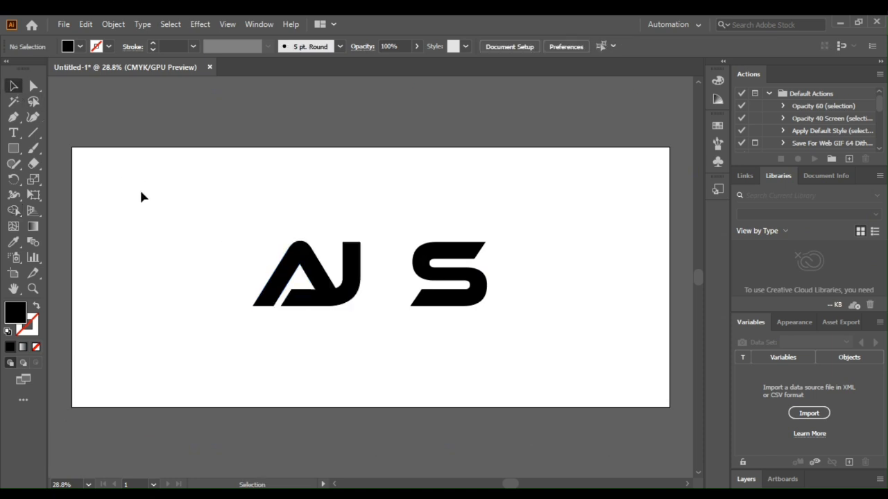
Offset the A and J paths by 15 px with Miter joins and use Shape Builder to cut a gap between the two letters.
left_click_drag(221, 217, 381, 311)
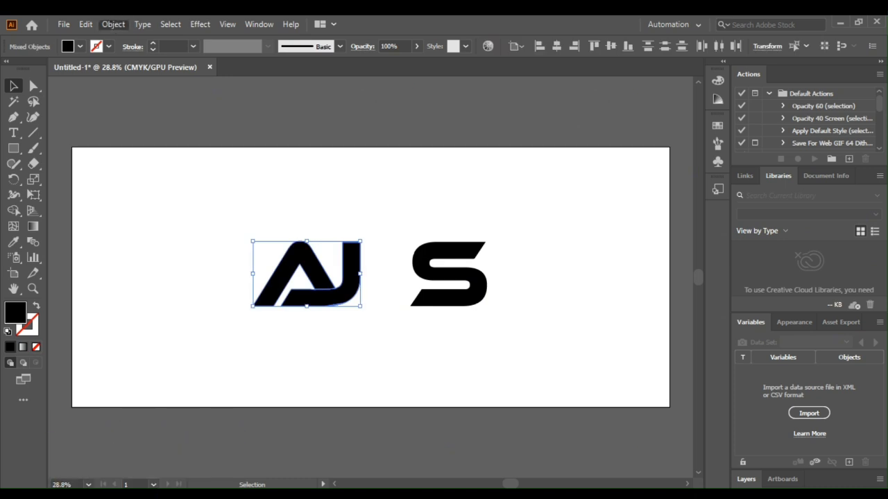
mouse_move(145, 330)
left_click(347, 378)
type("15px")
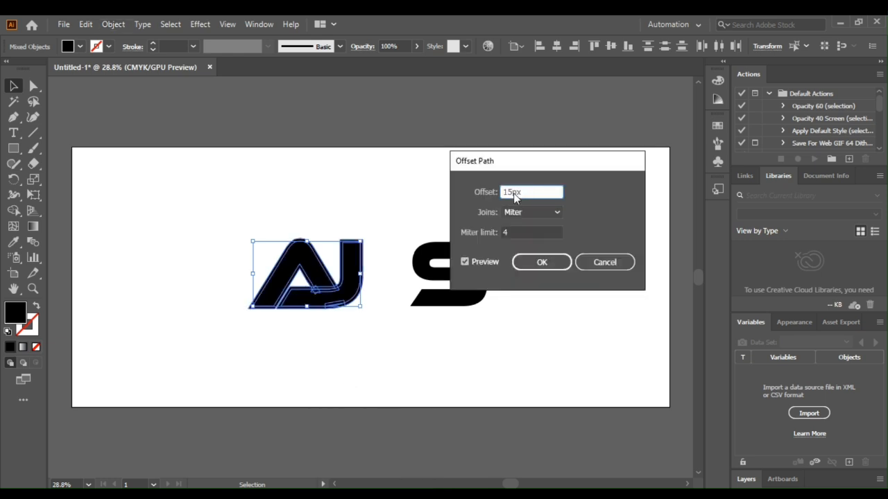
left_click(541, 260)
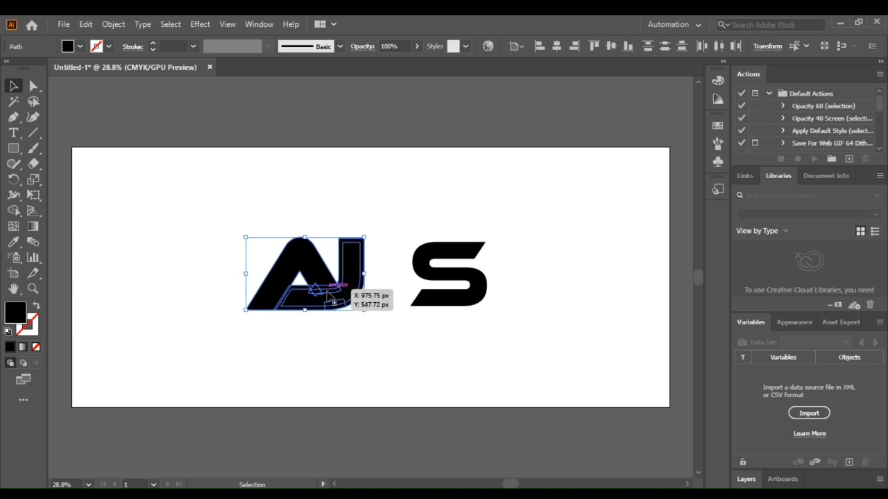
left_click(14, 211)
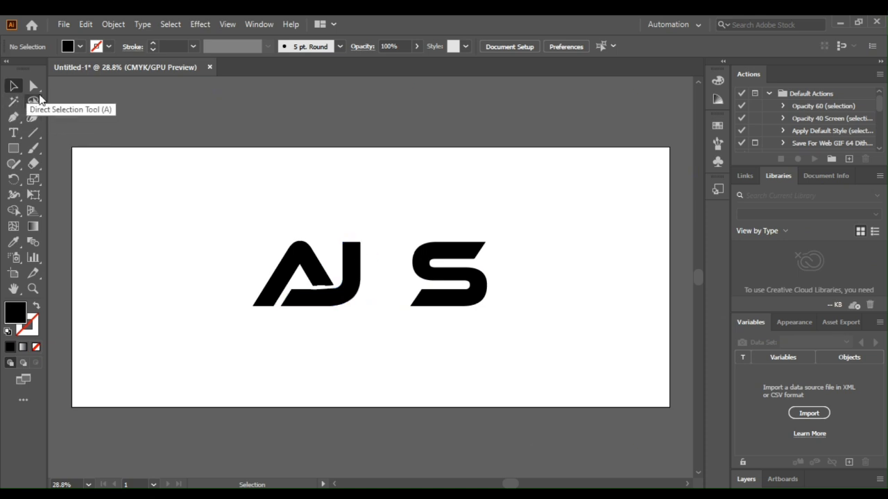
Nudge the letter S left in large increments until it sits close beside the J.
left_click(471, 291)
key("shift+Left")
key("shift+Left")
key("shift+Left")
key("shift+Left")
key("shift+Left")
key("shift+Left")
key("shift+Left")
key("shift+Left")
key("shift+Left")
key("shift+Left")
key("shift+Left")
key("shift+Left")
key("shift+Left")
key("shift+Left")
key("shift+Left")
key("shift+Left")
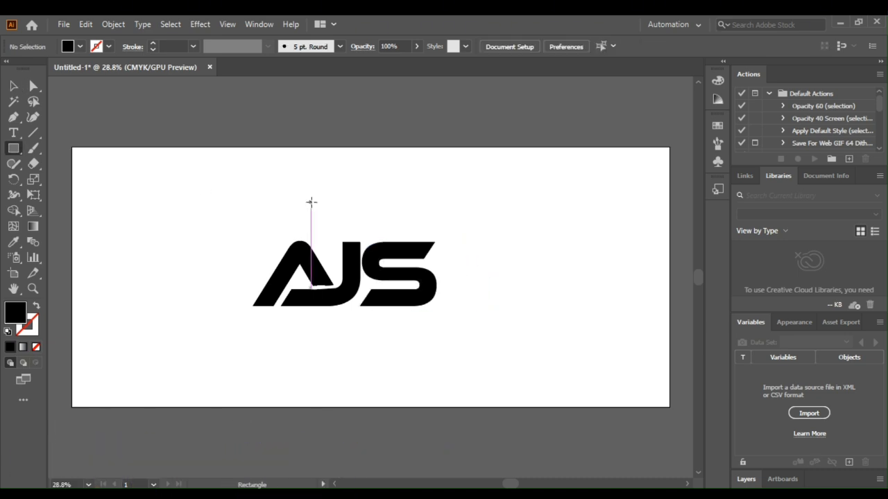
Draw a thin horizontal bar above the letters and create a 3-sided polygon with a 50 px radius to its left.
left_click_drag(313, 182, 418, 192)
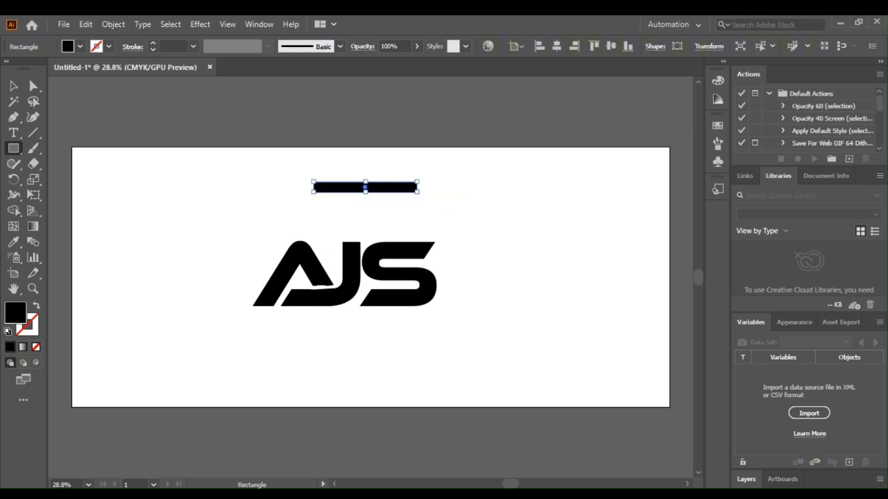
left_click(152, 204)
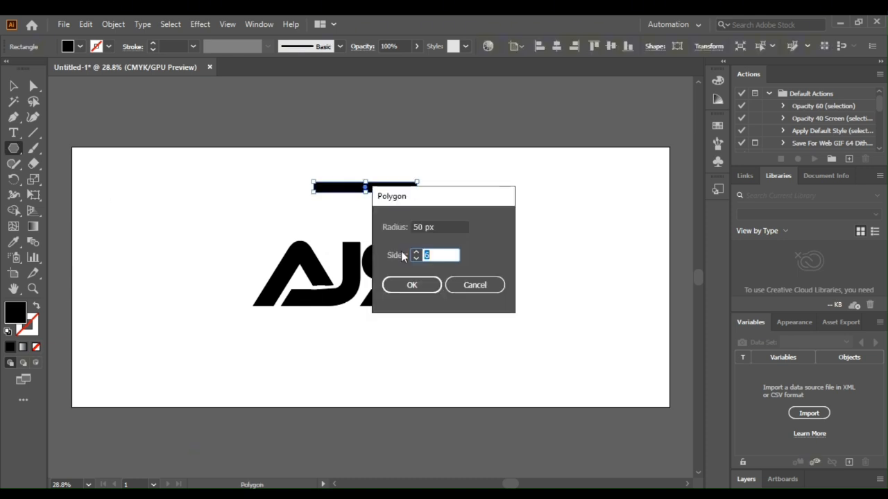
type("3")
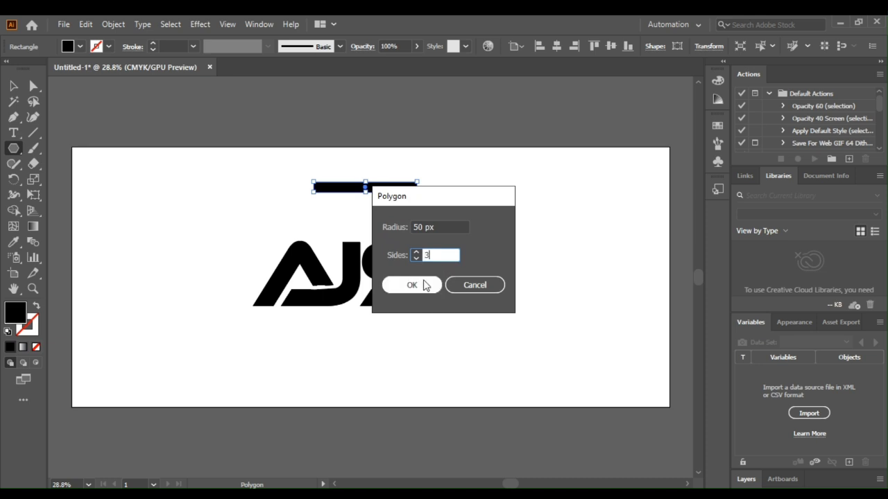
left_click(420, 285)
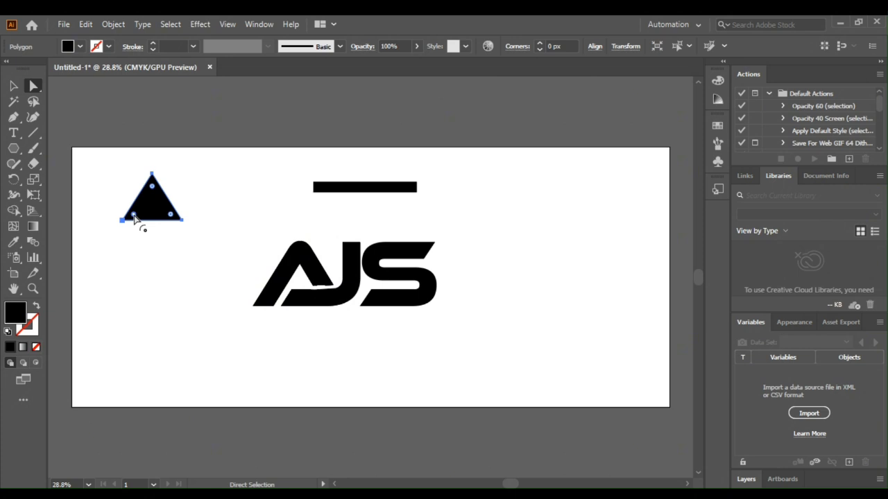
Round two corners of the triangle to form a teardrop, then rotate and place it at the left end of the bar.
left_click_drag(132, 215, 163, 225)
left_click(164, 250)
left_click(147, 202)
key("v")
left_click_drag(173, 168, 281, 197)
left_click(150, 277)
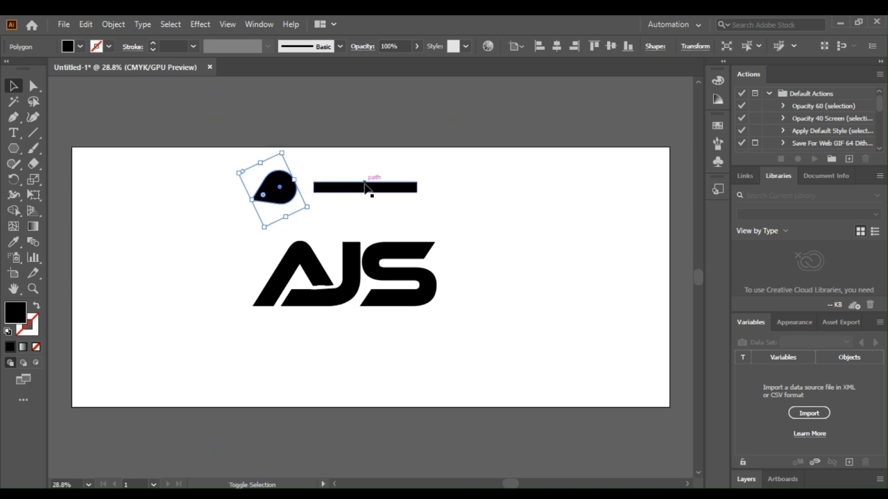
Line up the teardrop with the bar and nudge it right so it overlaps the bar's left end as a wrench head.
left_click(365, 189, "shift")
left_click(306, 188)
left_click(278, 193)
key("shift+Right")
key("shift+Right")
key("shift+Right")
key("shift+Right")
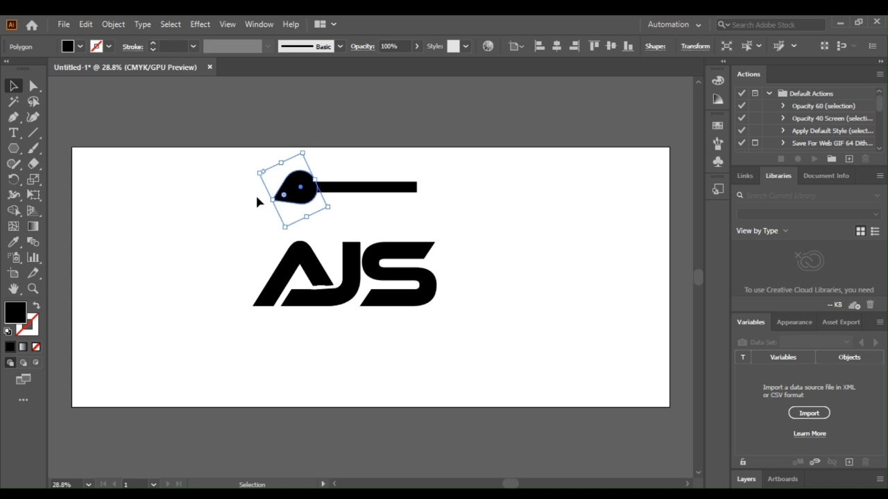
left_click(256, 193)
Draw a short thin rectangle left of the wrench shape and round its corners to 18.75 px.
left_click(14, 149)
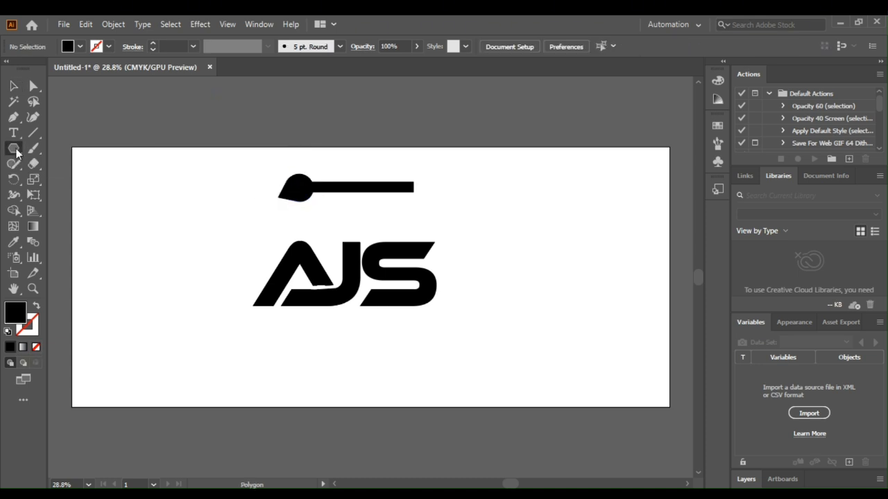
key("m")
left_click_drag(150, 204, 206, 212)
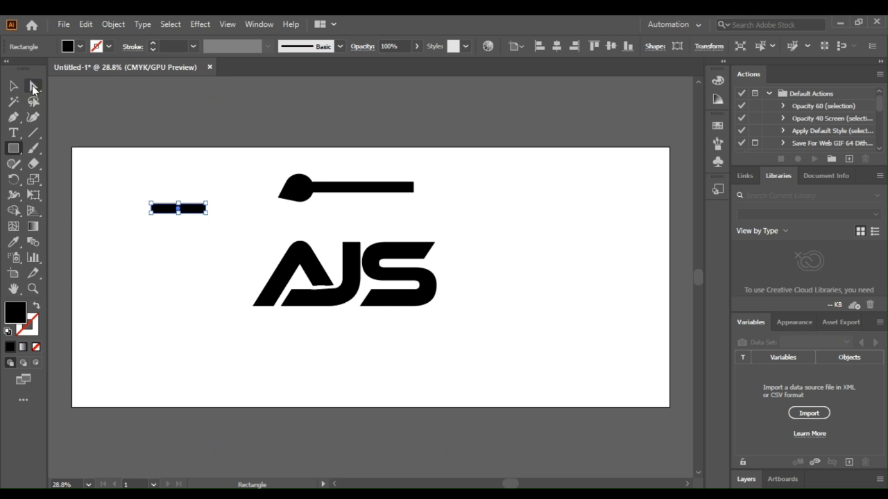
left_click(32, 86)
left_click_drag(196, 206, 194, 210)
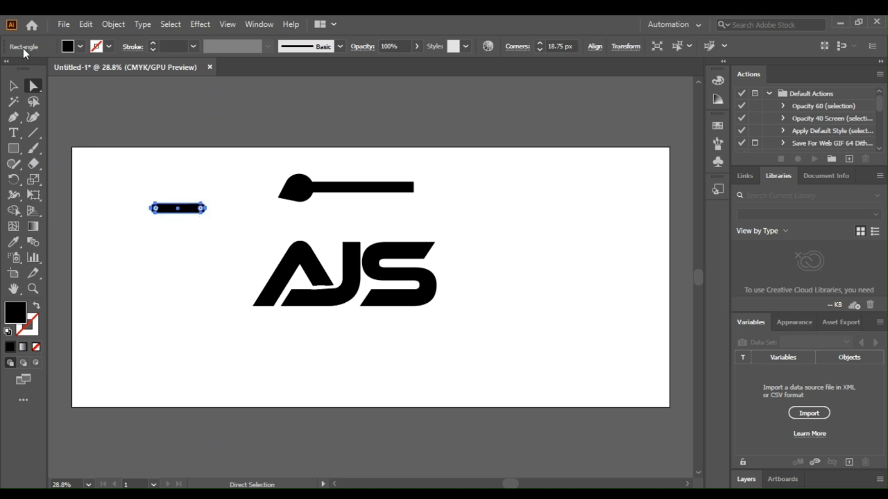
left_click(13, 86)
left_click(111, 186)
Tilt the short rounded bar and place it over the pointed tip of the wrench head.
left_click(173, 208)
left_click_drag(149, 213, 280, 199)
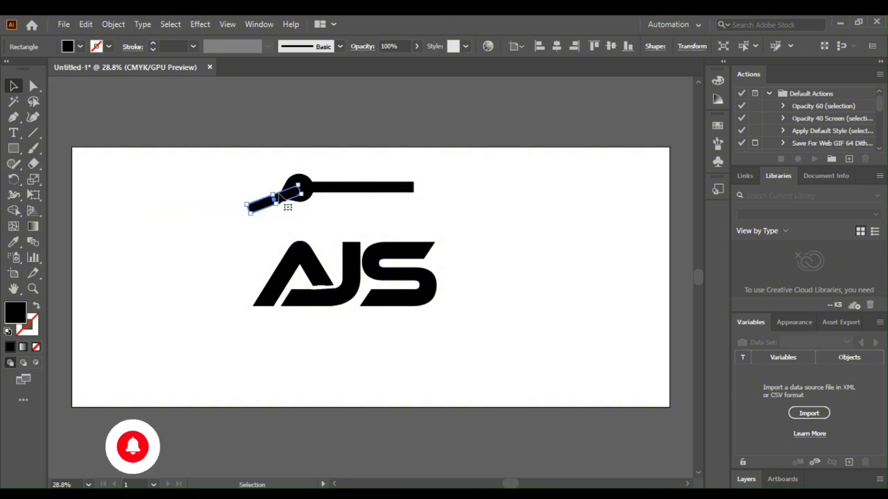
left_click(231, 230)
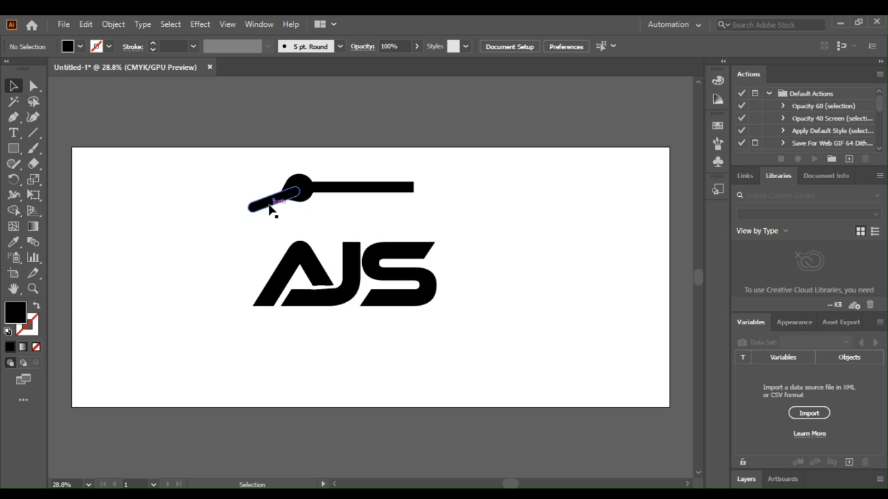
left_click_drag(271, 210, 272, 208)
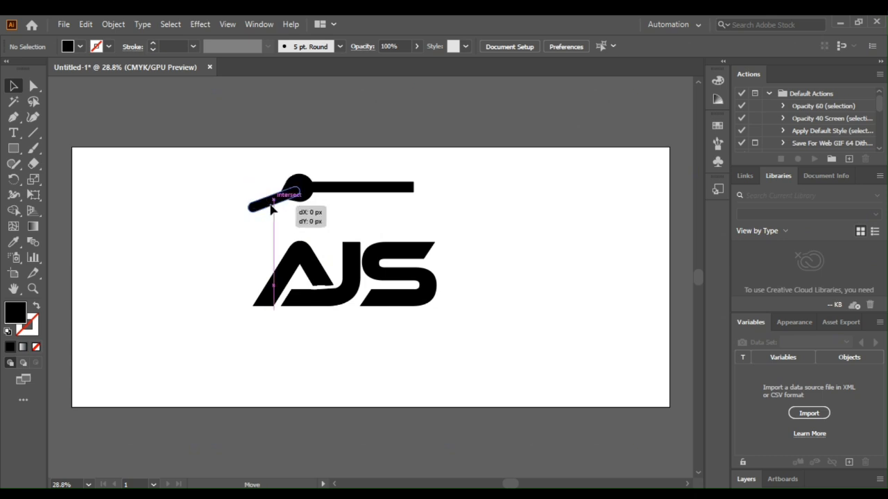
left_click_drag(272, 209, 272, 208)
Cut the jaw opening out of the wrench head by removing the rounded bar's area with Shape Builder.
left_click(165, 195)
left_click_drag(186, 174, 331, 212)
left_click(13, 211)
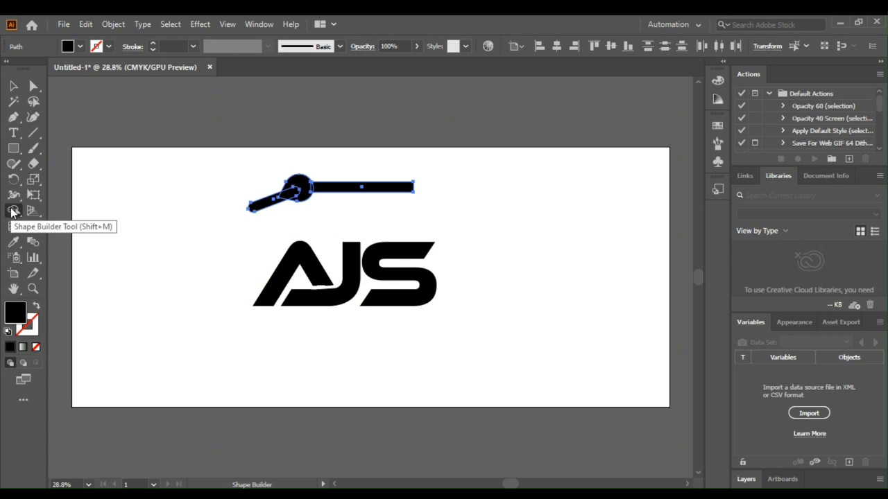
left_click_drag(260, 205, 276, 200)
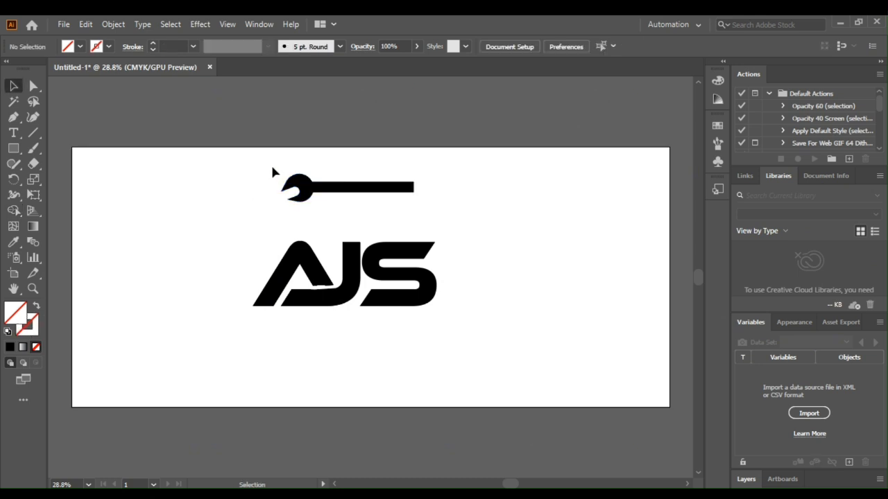
Group the wrench head and handle and place the wrench over the upper part of the S.
left_click_drag(271, 166, 383, 205)
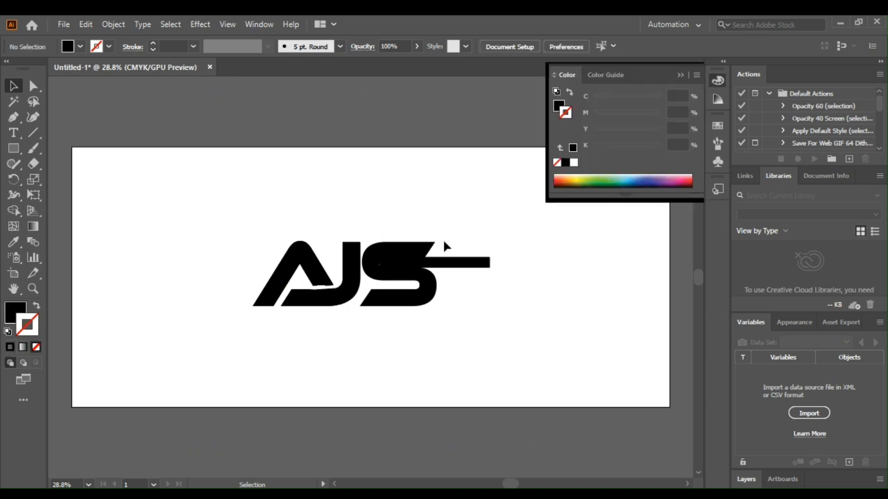
left_click(446, 262)
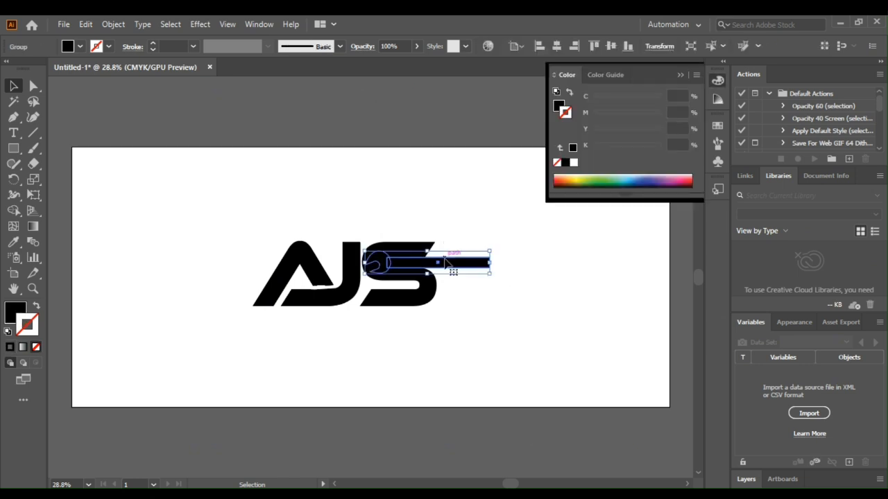
Remove the wrench's handle and head areas from the S with Shape Builder to leave a wrench cutout.
left_click_drag(368, 208, 467, 325)
key("shift+m")
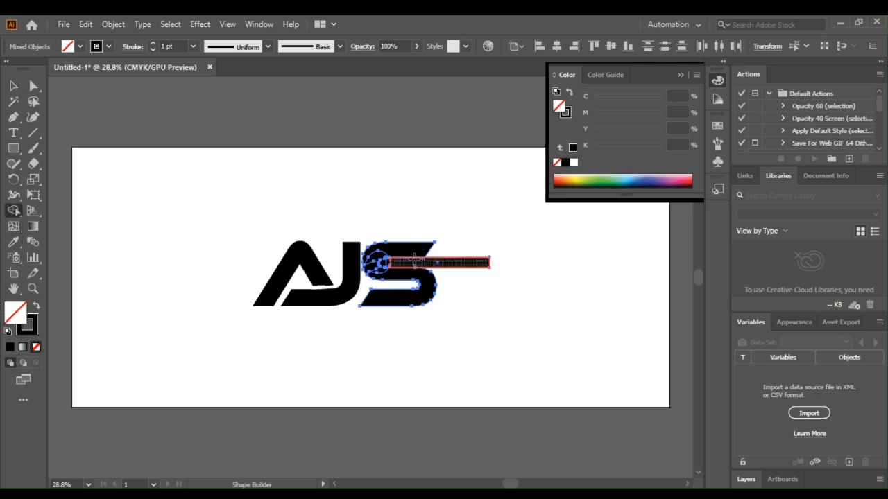
left_click(414, 261)
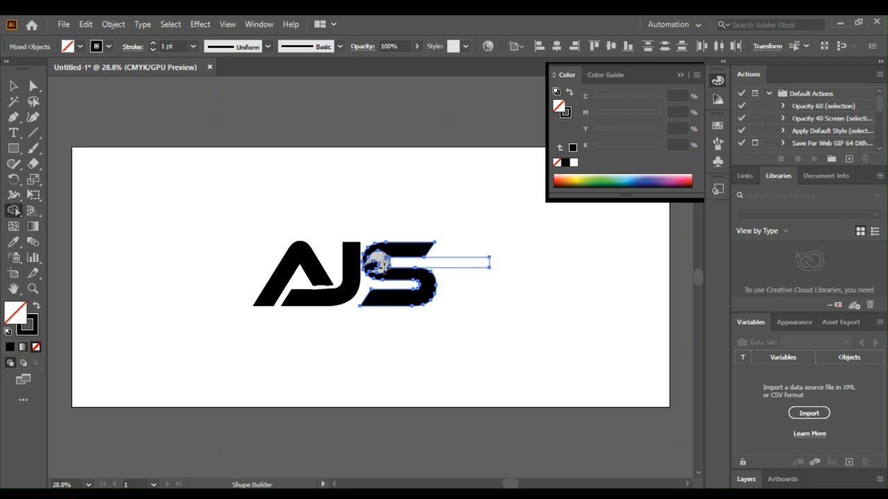
key("v")
left_click(250, 197)
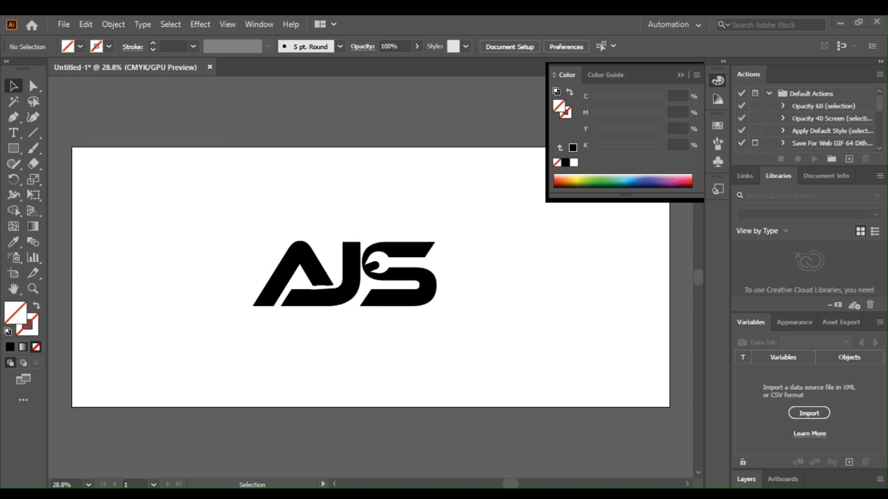
Draw an open car-front outline with the Pen tool, running from beside the A's foot up through a bumper and curved hood to its top.
key("p")
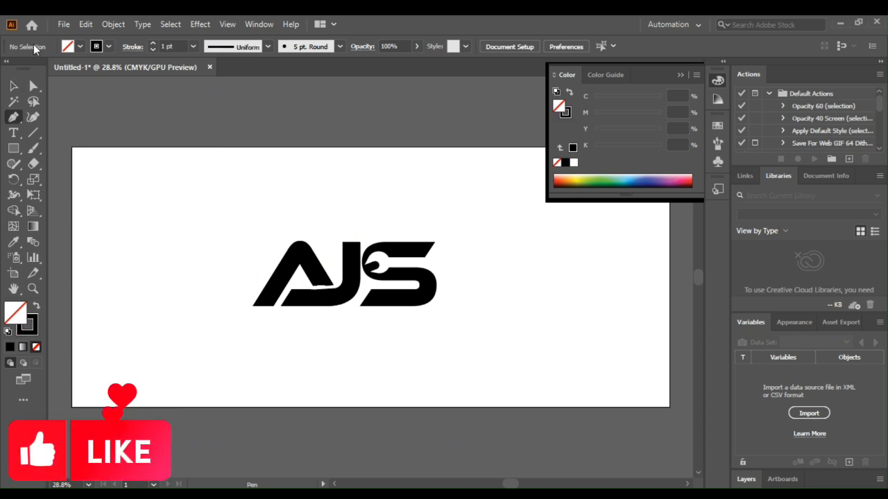
left_click(241, 303)
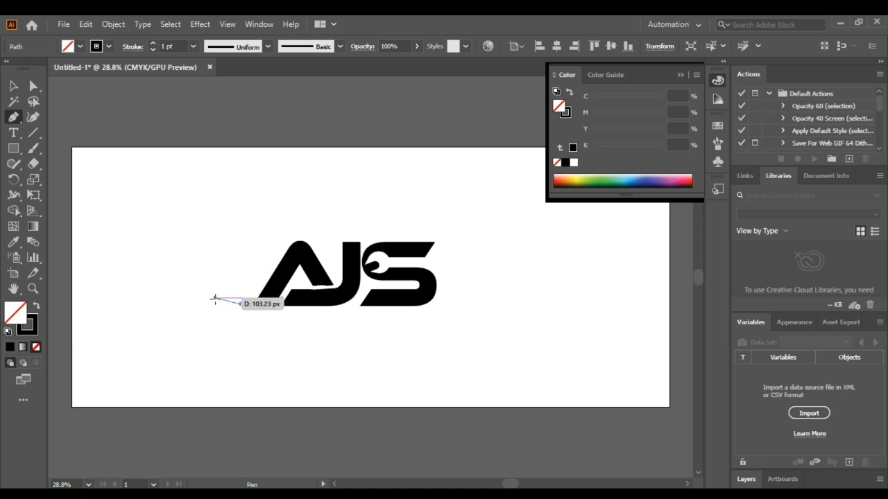
left_click(214, 298)
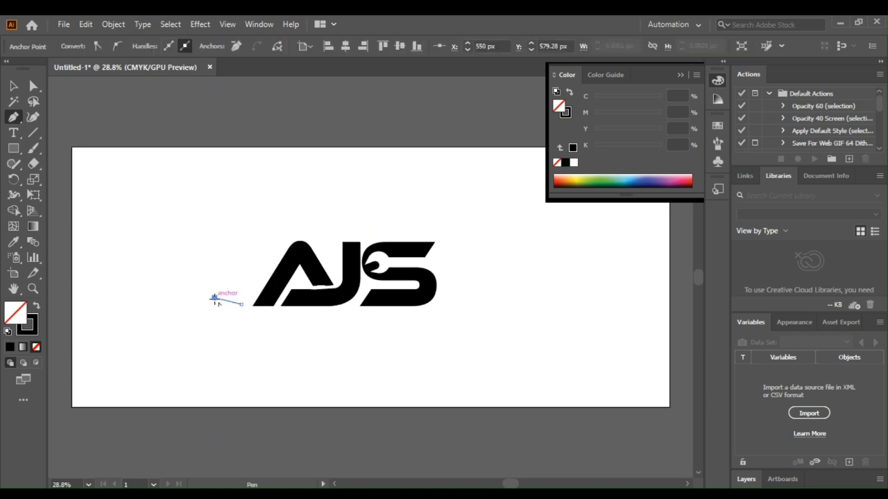
key("ctrl+z")
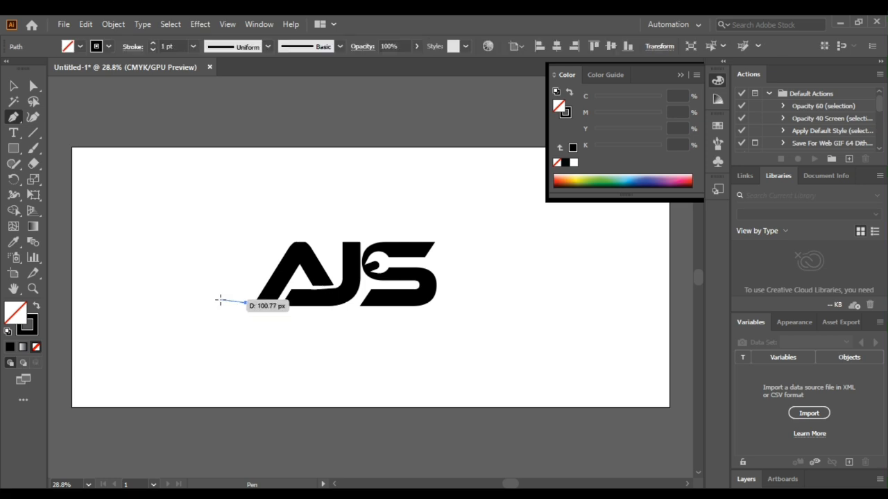
left_click(220, 299)
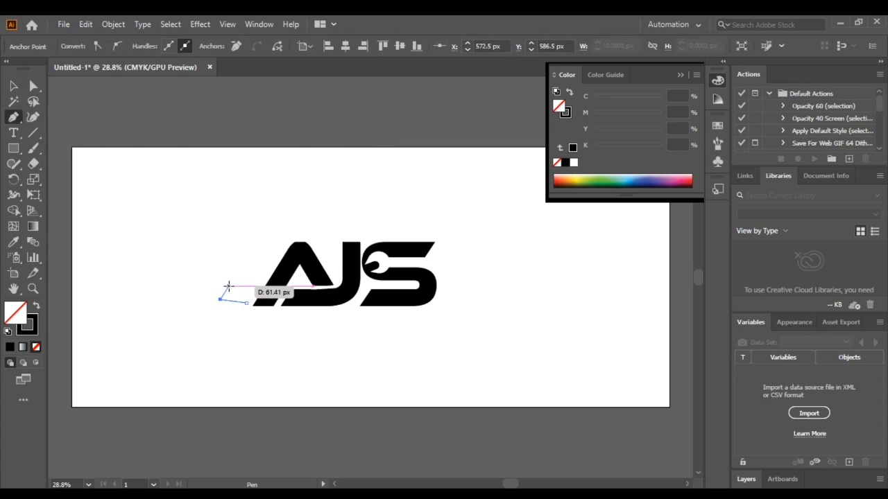
left_click_drag(232, 284, 232, 283)
left_click(233, 267)
left_click_drag(234, 268, 308, 247)
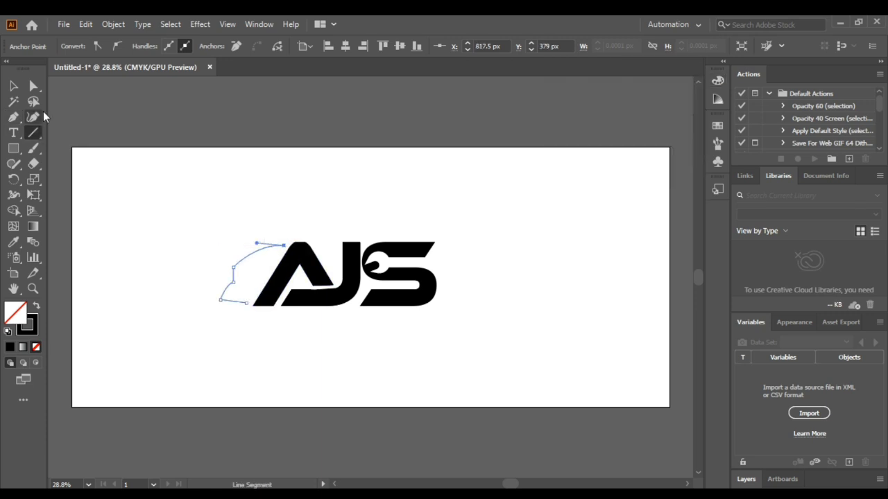
Give the car-front path the tapered triangular width profile and a 20 pt stroke.
left_click(14, 86)
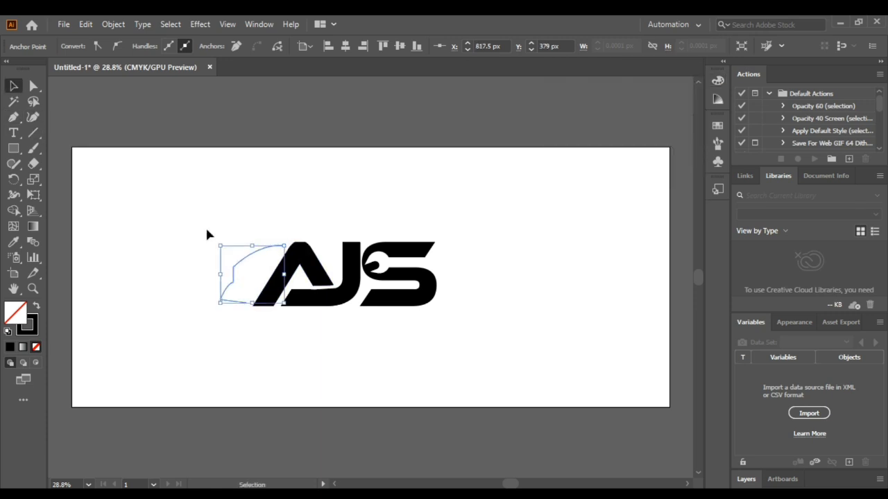
left_click(237, 263)
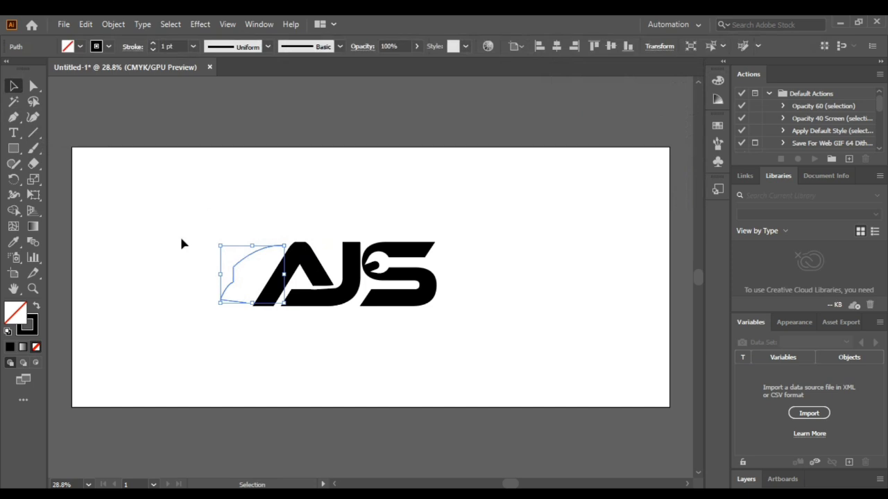
left_click(268, 48)
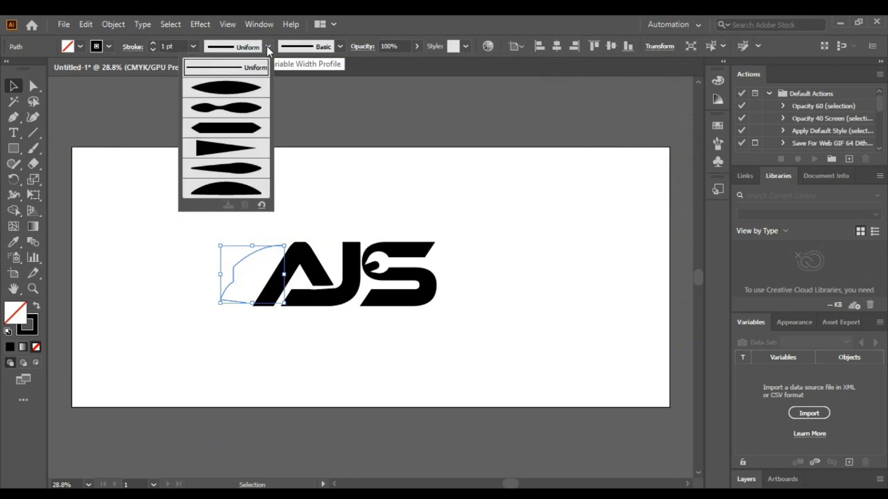
left_click(229, 149)
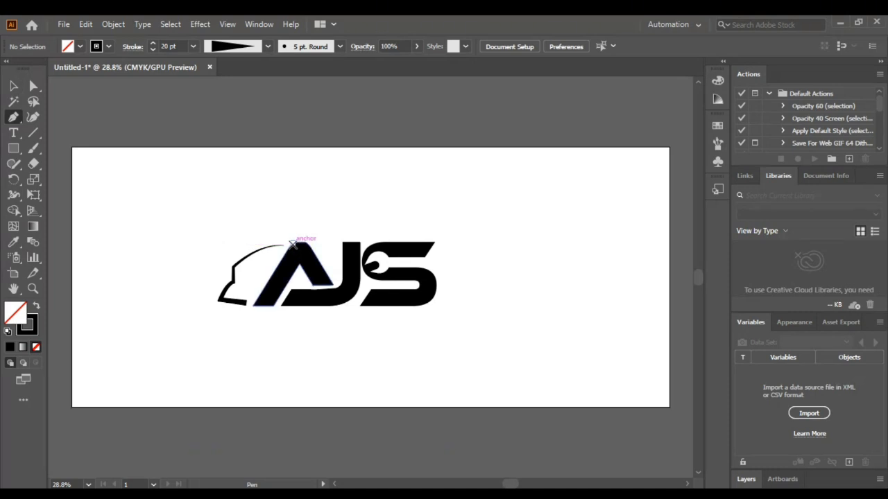
Draw a roof arc about 504 px wide with the Pen tool, from the top of the A to the S's upper end.
left_click(291, 243)
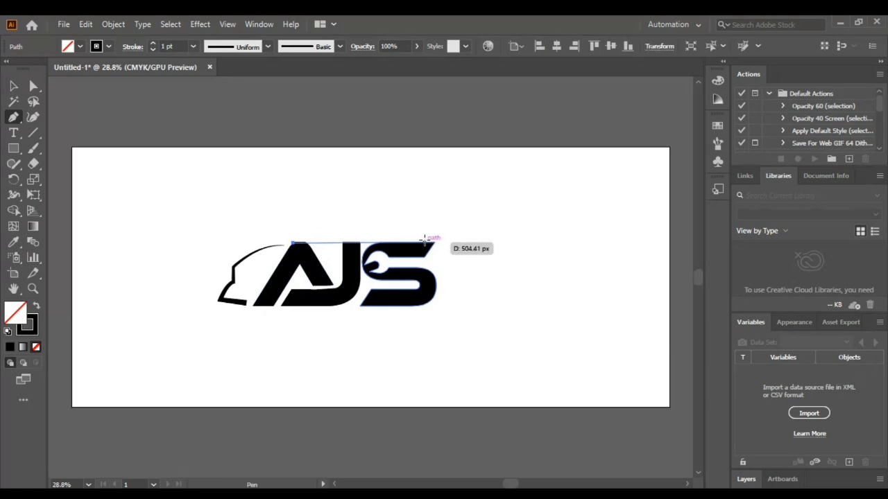
left_click(424, 242)
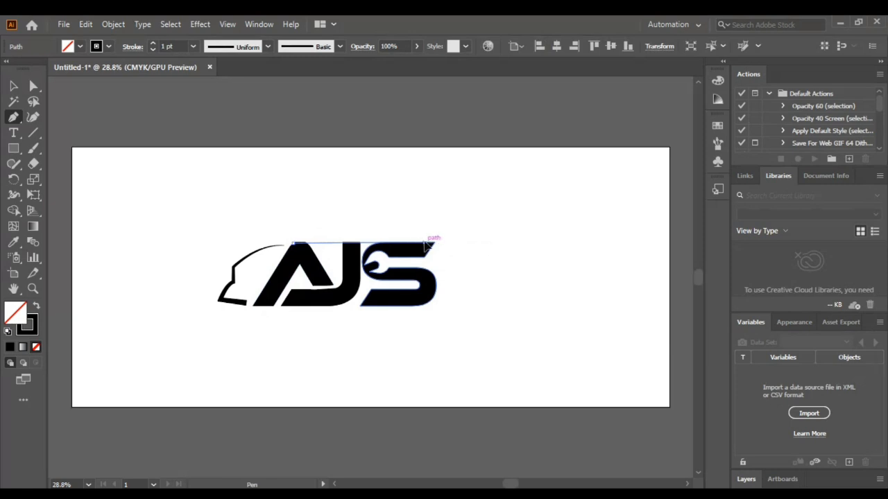
left_click_drag(424, 242, 479, 284)
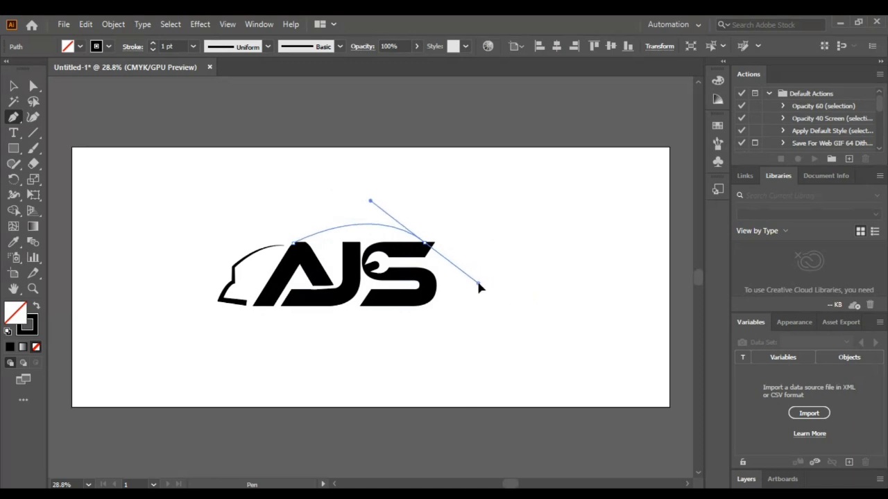
left_click(32, 132)
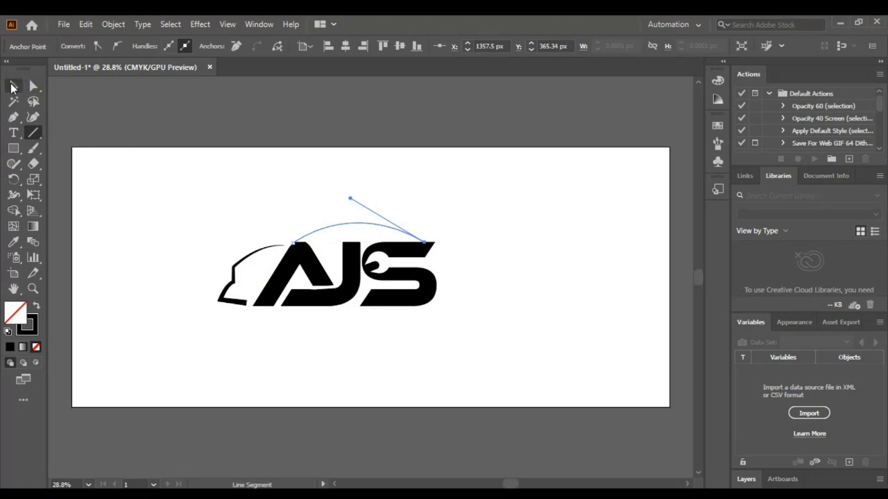
left_click(11, 87)
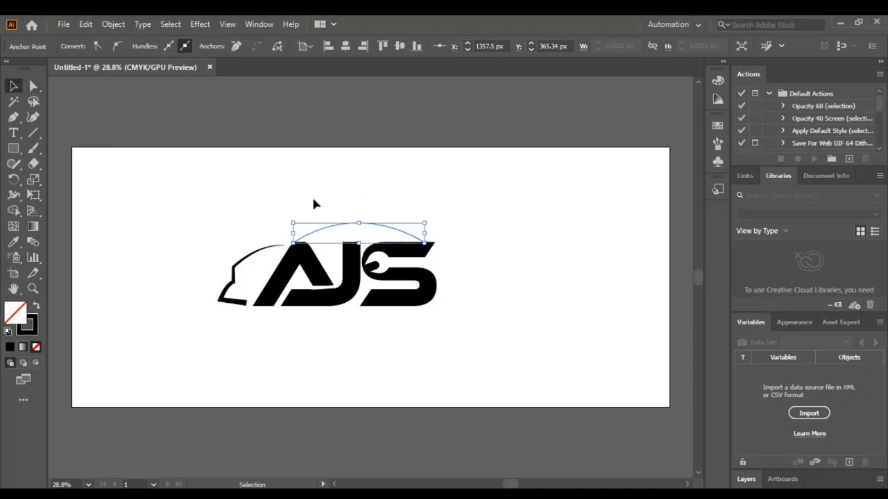
Apply the tapered triangular width profile and a 20 pt stroke to the roof arc.
left_click(385, 230)
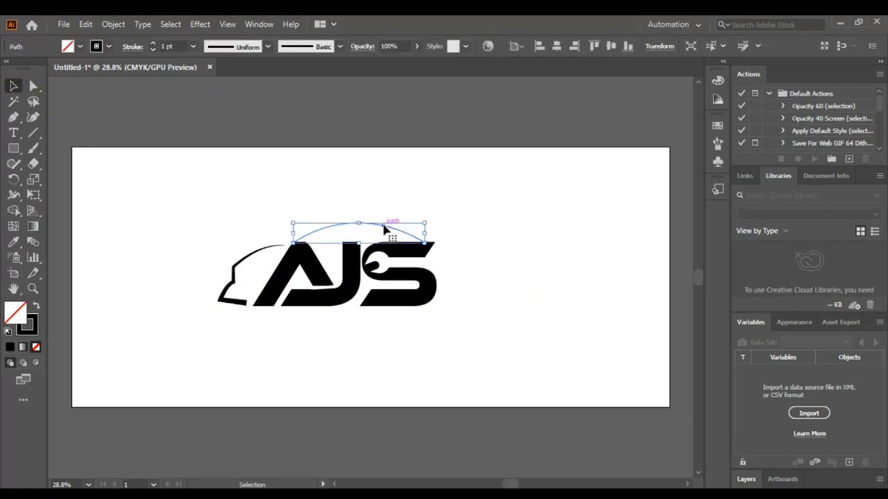
left_click(267, 47)
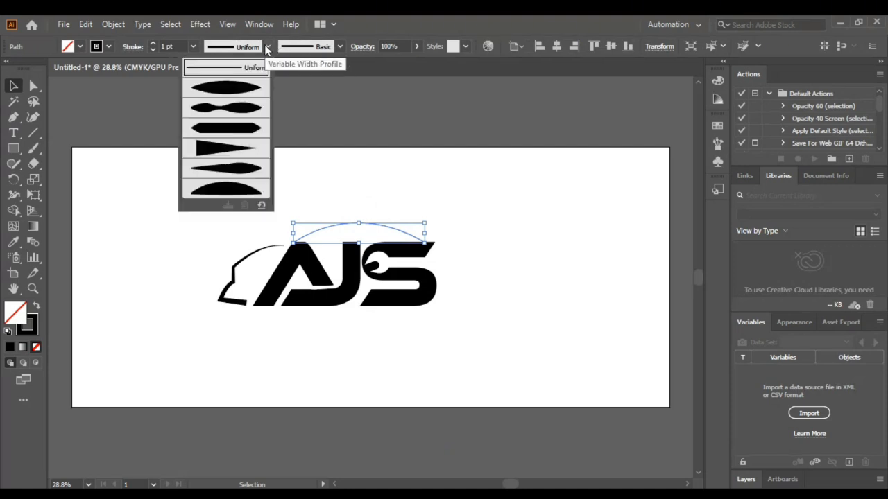
left_click(238, 147)
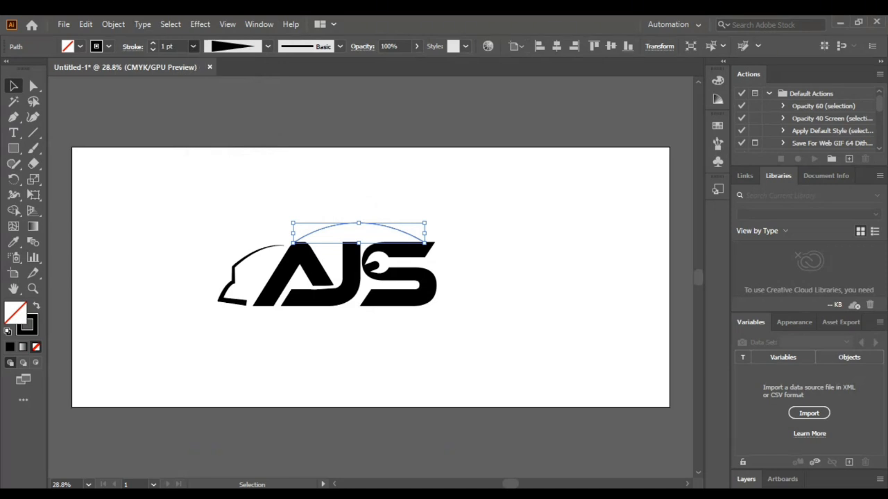
left_click(208, 300)
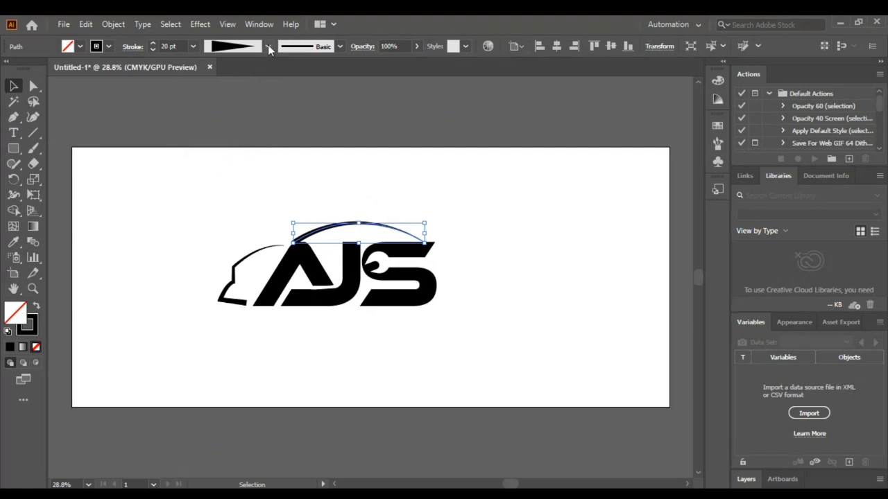
left_click(289, 165)
Draw the car's rear outline with the Pen tool: a spoiler edge about 85 px long, a slanted return and a curved tail beside the S.
key("p")
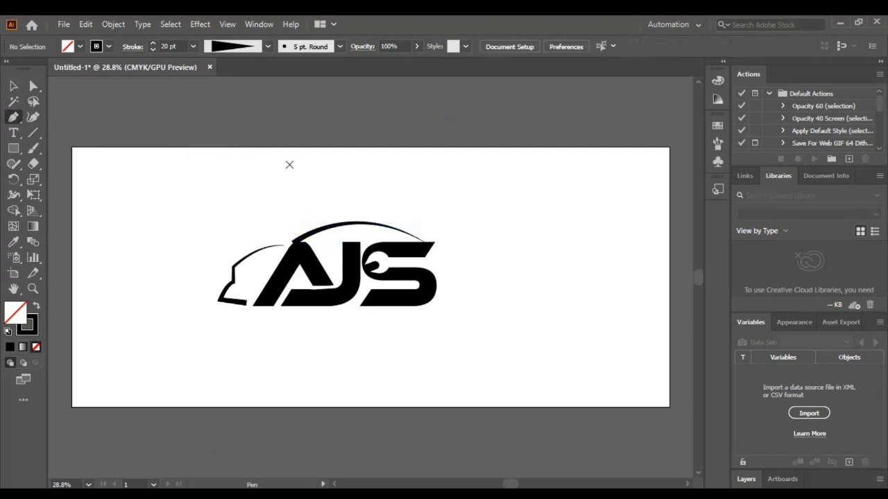
left_click(428, 240)
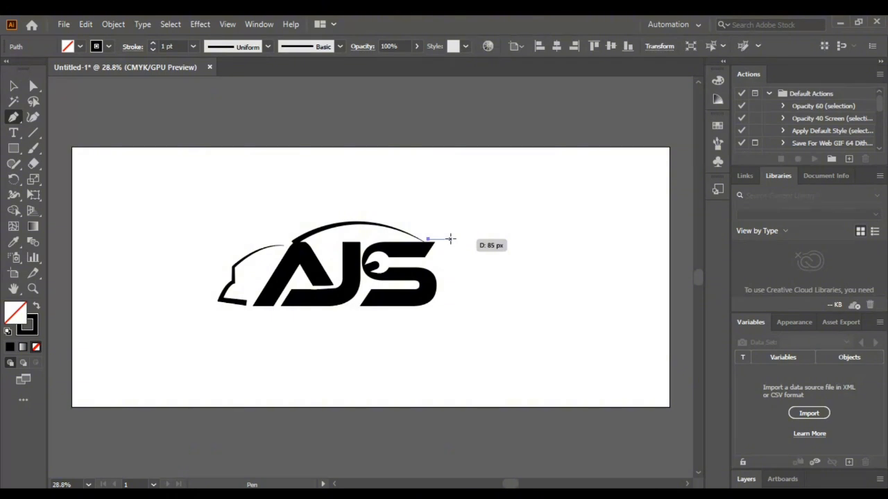
left_click(452, 238)
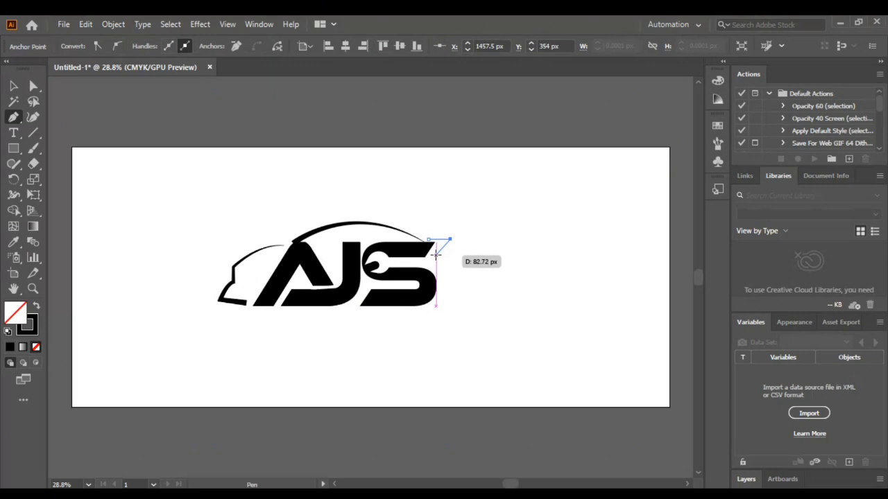
left_click_drag(436, 255, 454, 273)
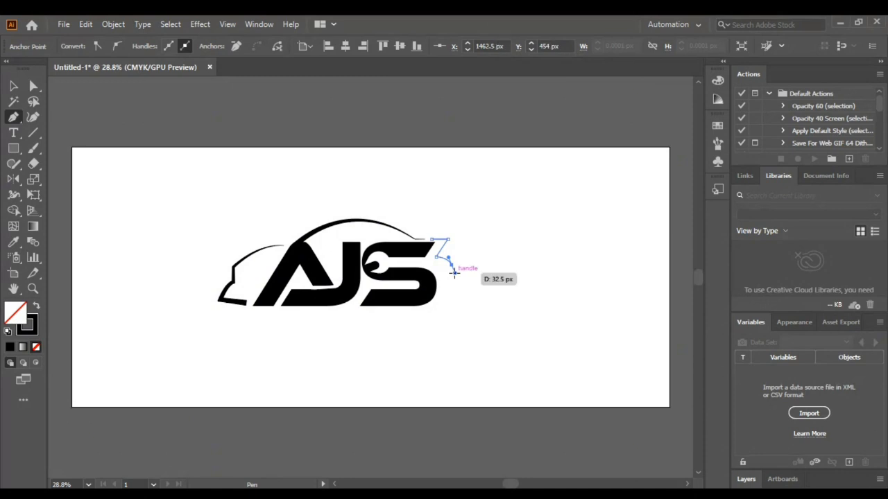
Add a short curve with the Pen tool from the tail's outer tip back toward the middle of the S.
left_click_drag(451, 267, 432, 264)
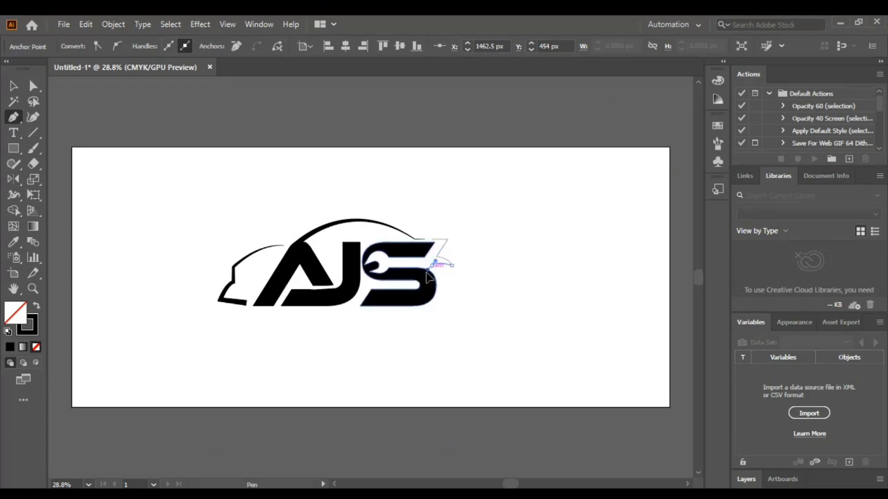
left_click(427, 275)
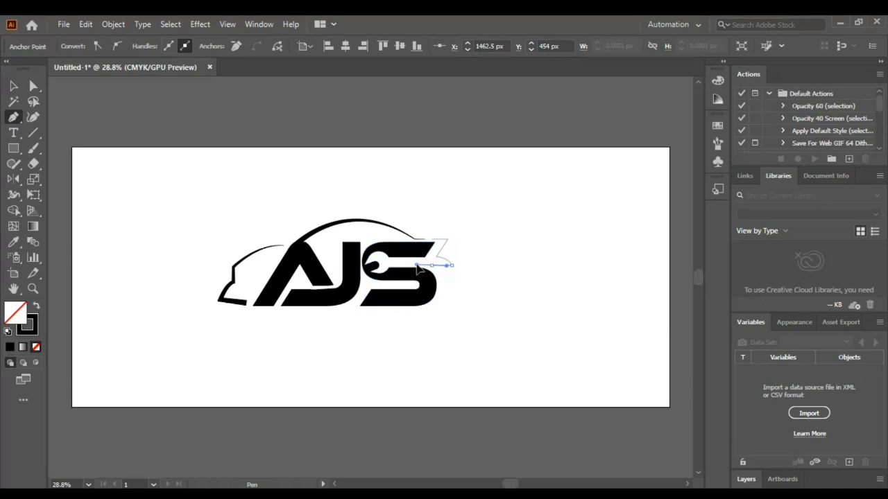
left_click(419, 273)
left_click(431, 266)
left_click(431, 265)
Draw a closed headlight shape about 105 px wide and 37 px high, fill it black and place it under the hood line.
left_click(156, 228)
left_click_drag(183, 228, 156, 219)
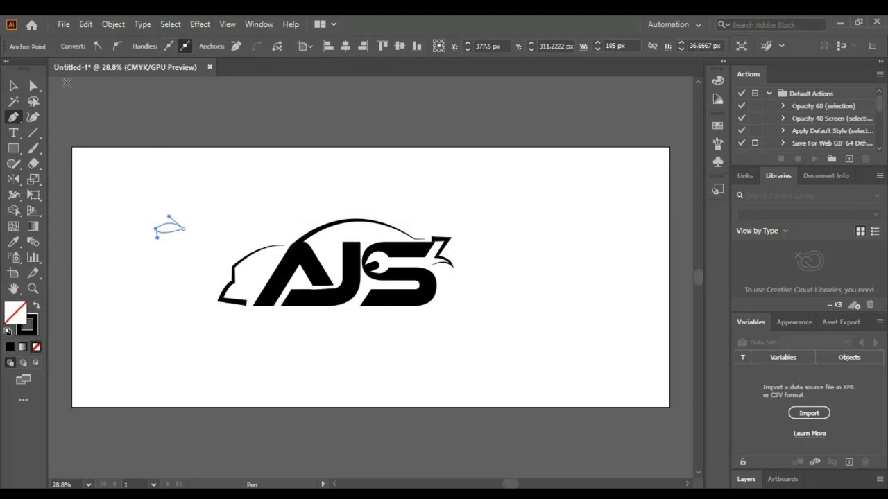
key("v")
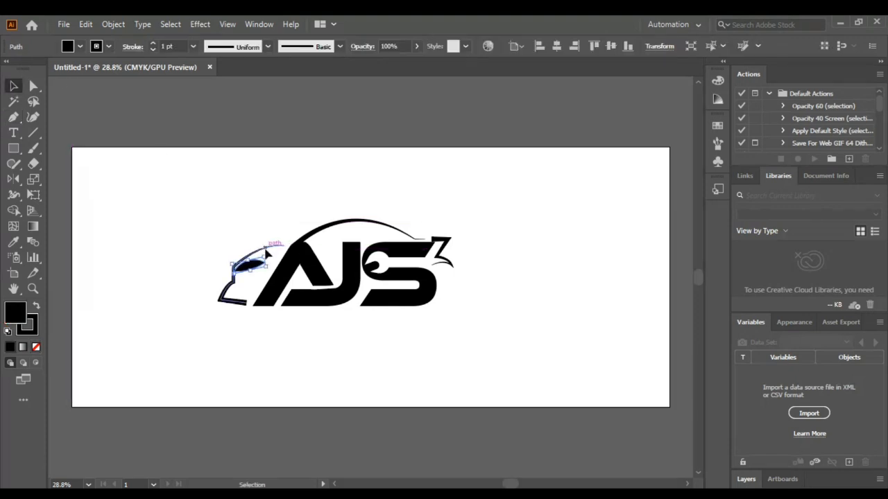
left_click_drag(251, 264, 250, 261)
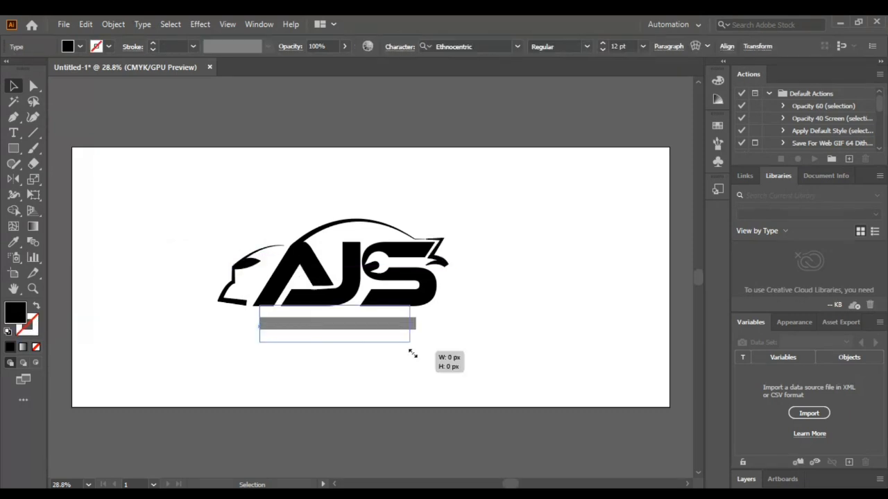
Scale up the AJS GARAGE text beneath the lettermark and select the whole logo.
left_click_drag(412, 353, 416, 358)
left_click_drag(171, 207, 496, 369)
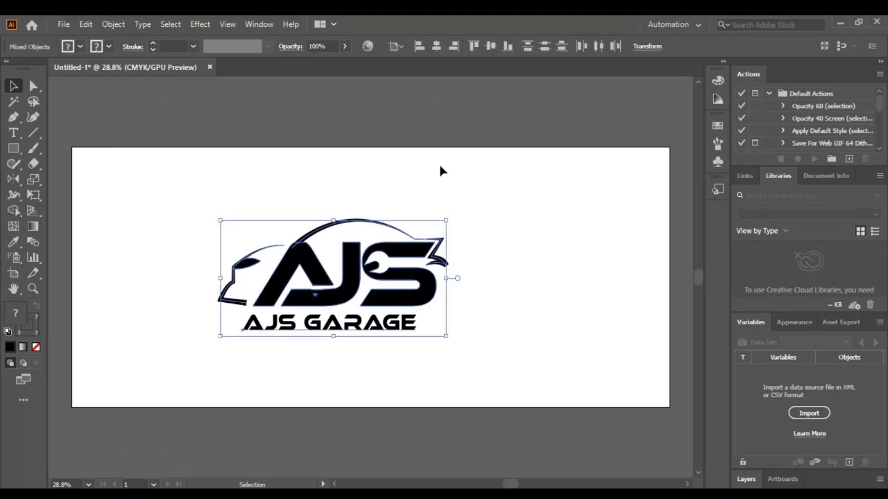